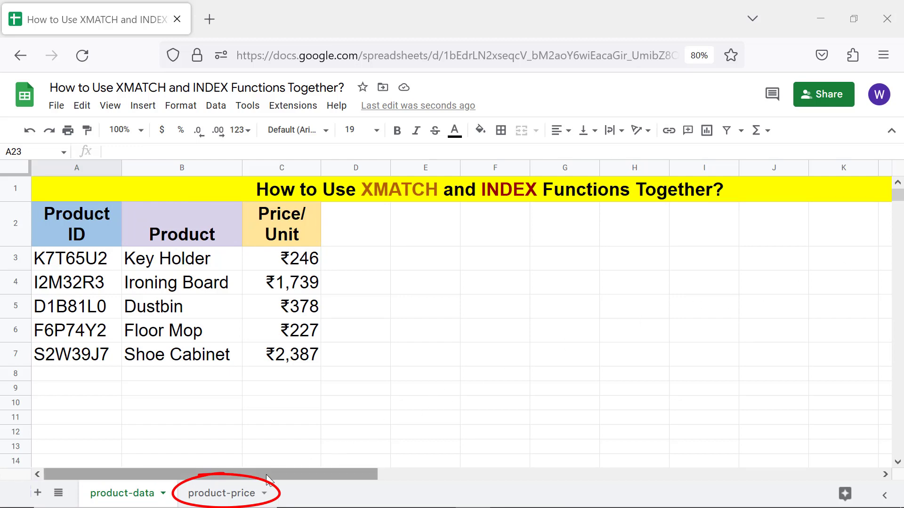
Switch to the product-price sheet with the Product and Price headings and the XMATCH/INDEX syntax rows.
{"action": "left_click", "coordinate": [230, 494]}
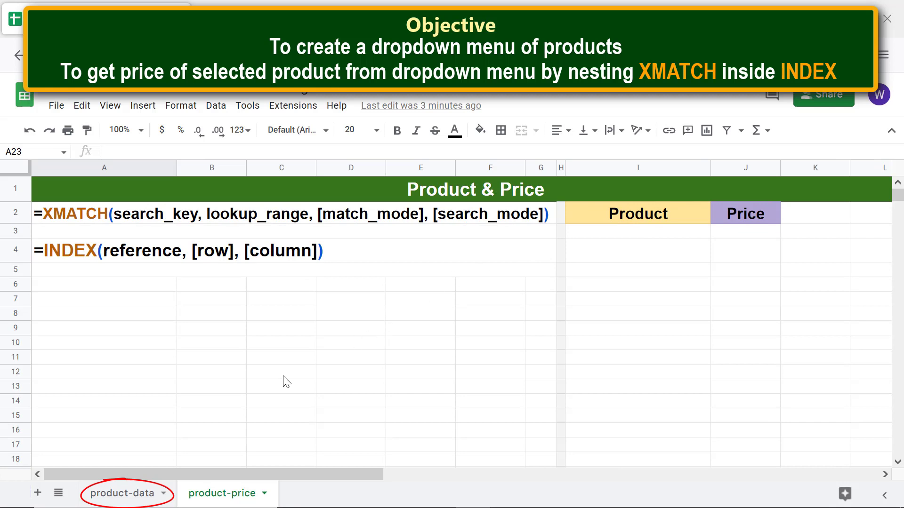
On the product-data sheet, select the product table A3:C1005 and bring up the Data menu.
{"action": "left_click", "coordinate": [141, 493]}
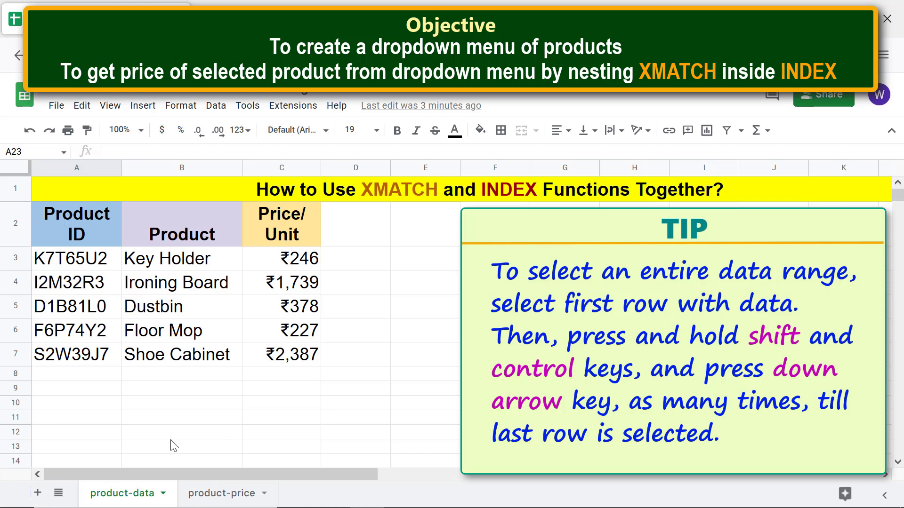
{"action": "left_click", "coordinate": [97, 256]}
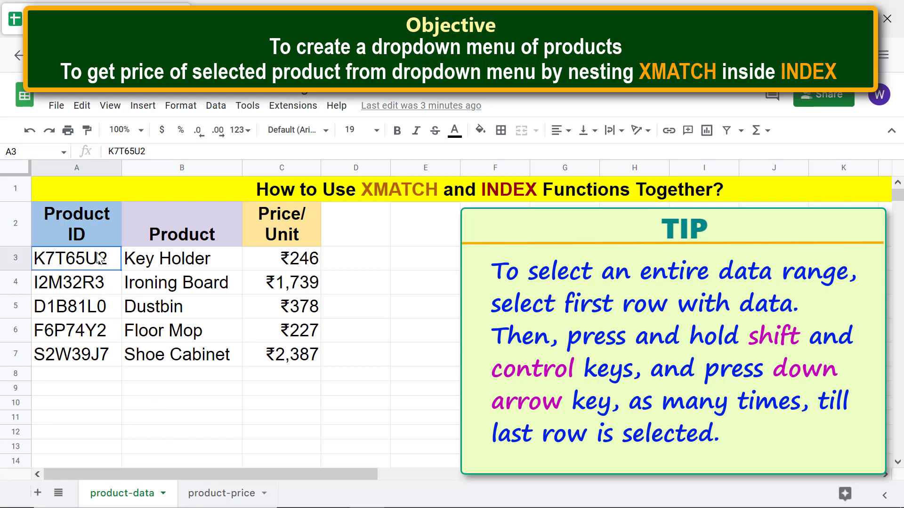
{"action": "left_click", "coordinate": [283, 266], "text": "shift"}
{"action": "key", "text": "ctrl+shift+Down"}
{"action": "key", "text": "ctrl+shift+Down"}
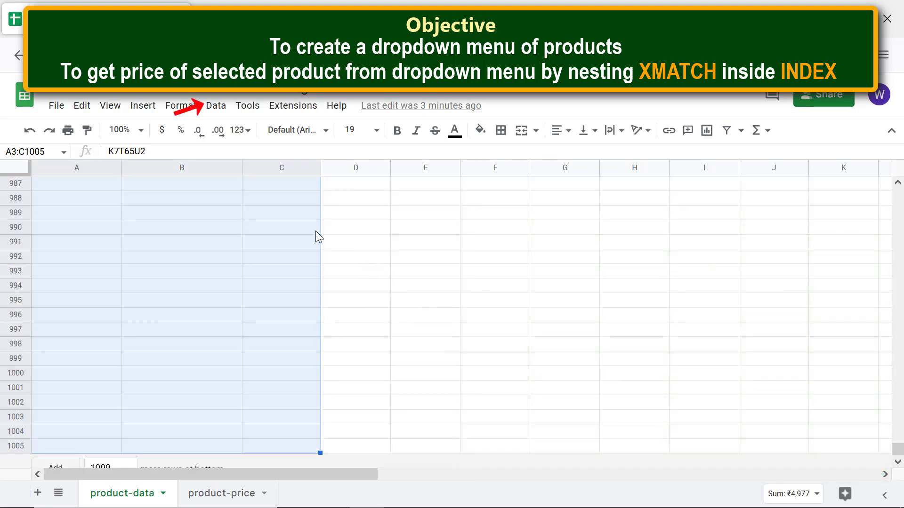
{"action": "left_click", "coordinate": [215, 106]}
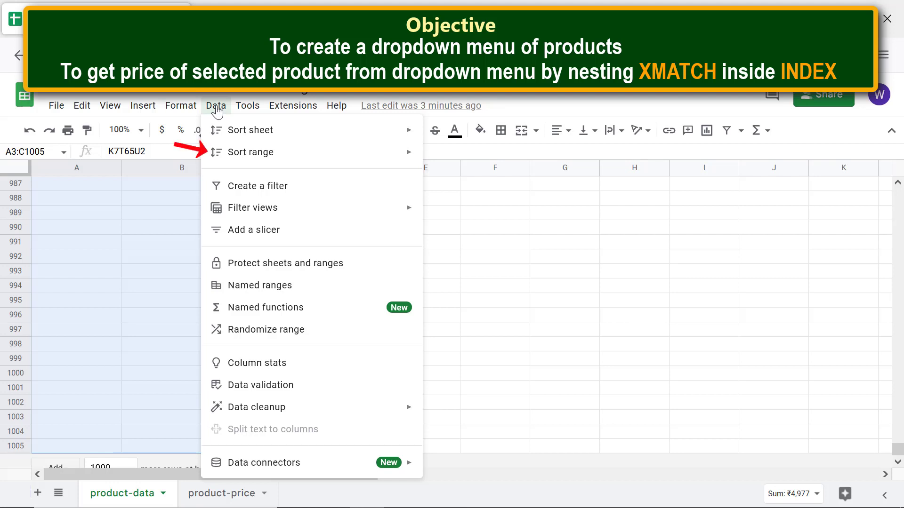
Sort the range A3:C1005 by Column B, A → Z, with advanced range sorting.
{"action": "mouse_move", "coordinate": [242, 160]}
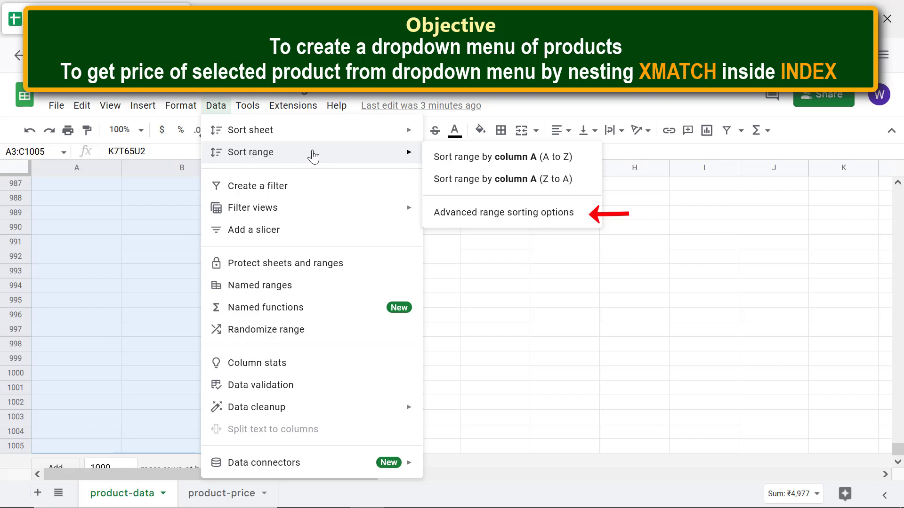
{"action": "left_click", "coordinate": [459, 214]}
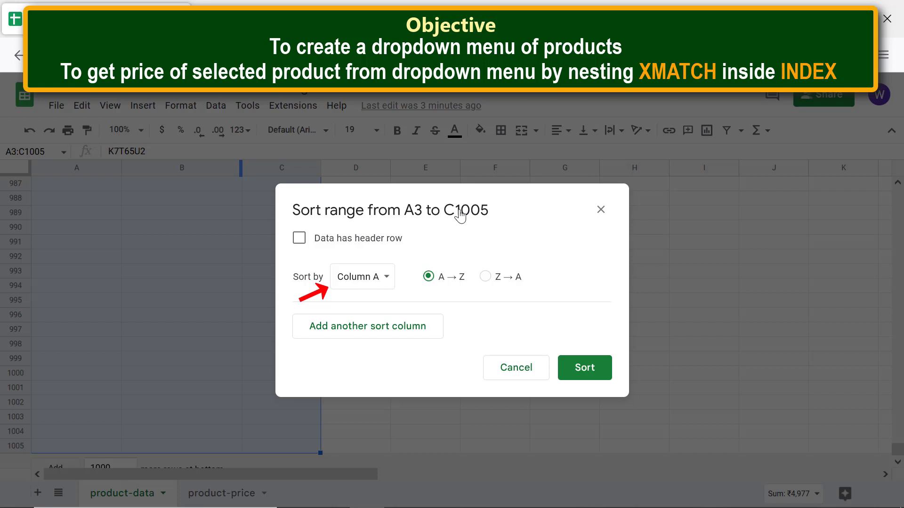
{"action": "left_click", "coordinate": [388, 281]}
{"action": "left_click", "coordinate": [384, 300]}
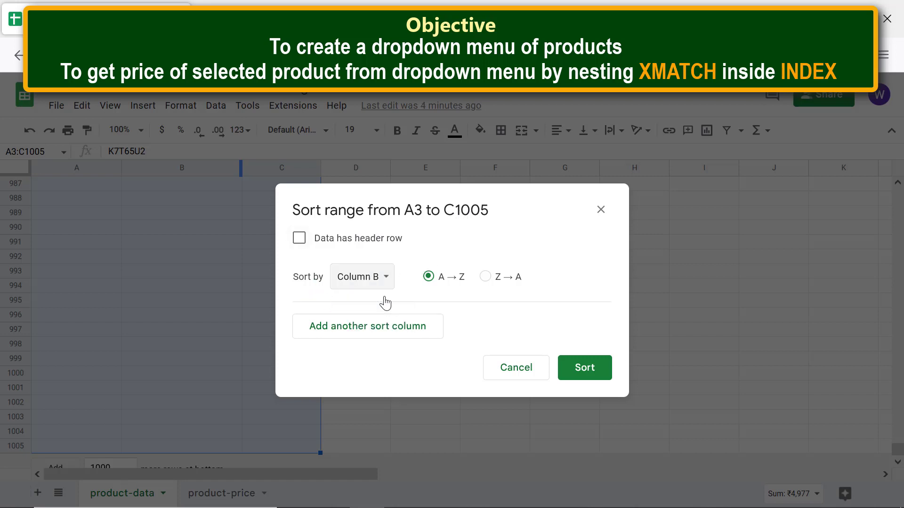
{"action": "left_click", "coordinate": [583, 371]}
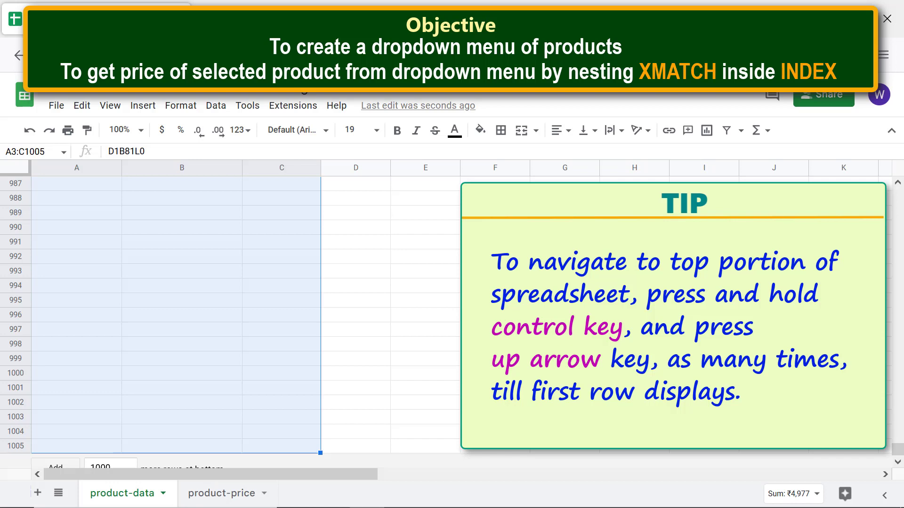
Reselect the sorted product table A3:C1005 and name the range product_database.
{"action": "left_click", "coordinate": [361, 445]}
{"action": "key", "text": "ctrl+Up"}
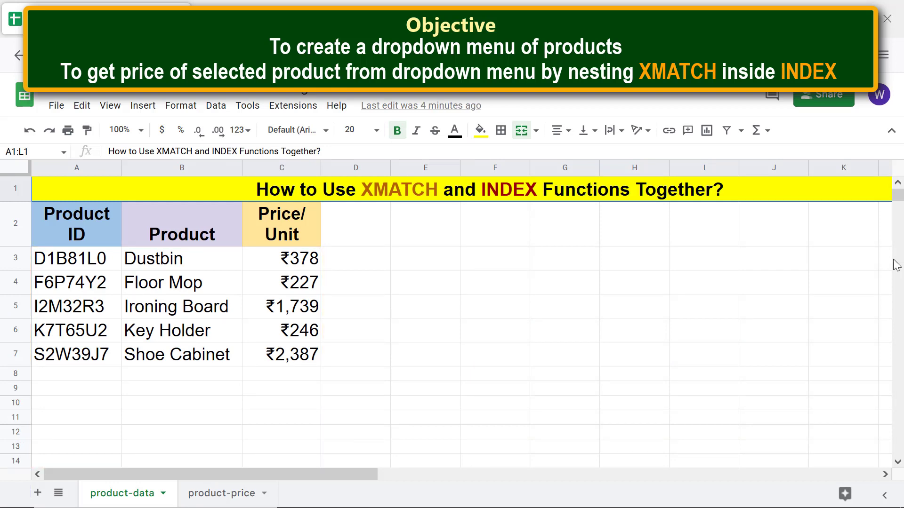
{"action": "left_click", "coordinate": [108, 263]}
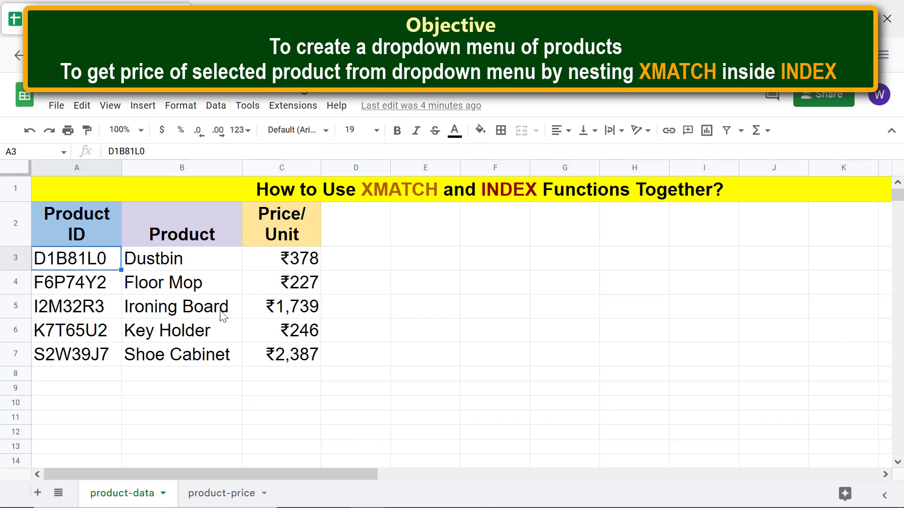
{"action": "left_click", "coordinate": [285, 260], "text": "shift"}
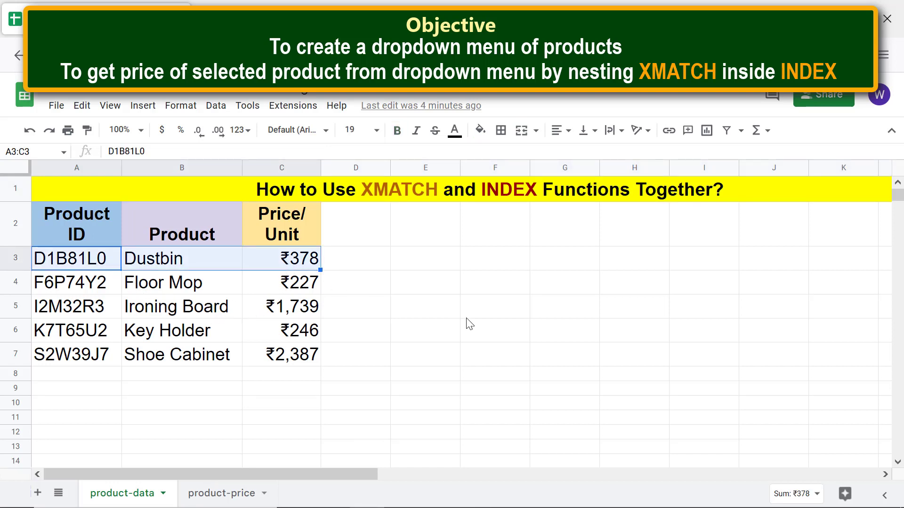
{"action": "key", "text": "ctrl+shift+Down"}
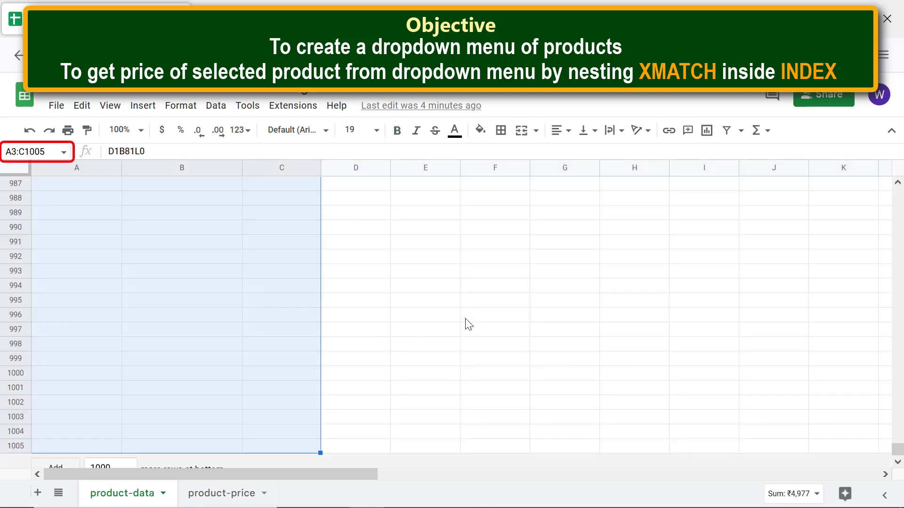
{"action": "left_click", "coordinate": [39, 151]}
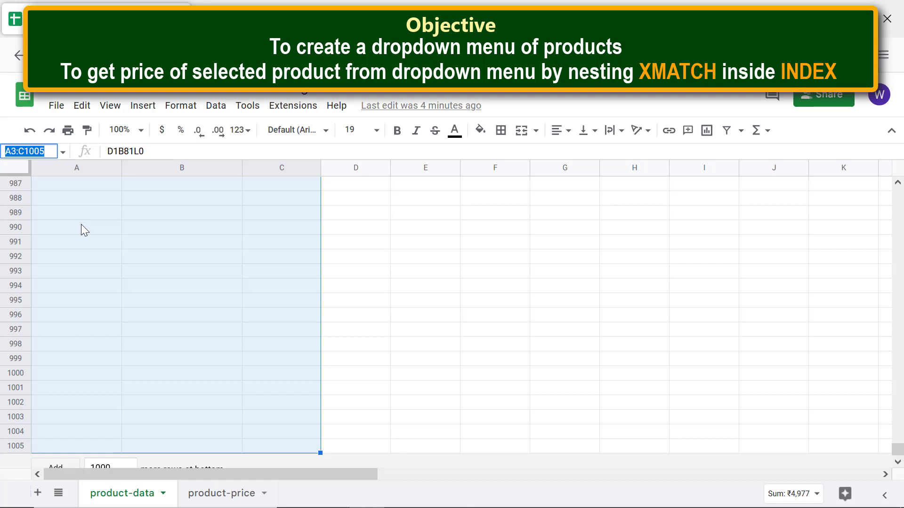
{"action": "type", "text": "prod"}
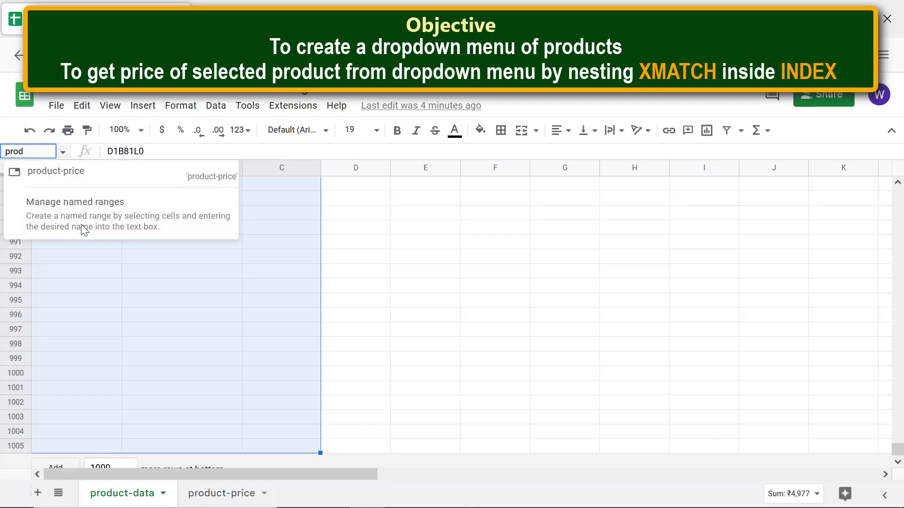
{"action": "type", "text": "uct_database"}
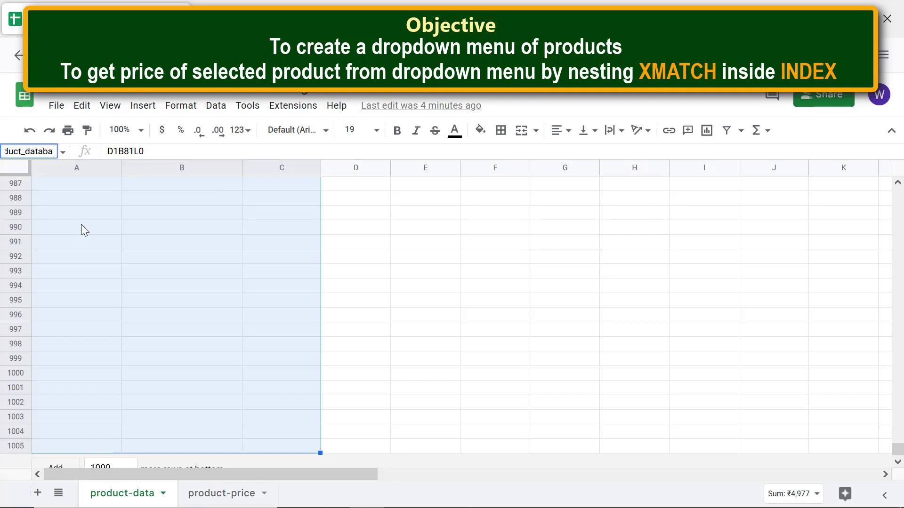
{"action": "key", "text": "Return"}
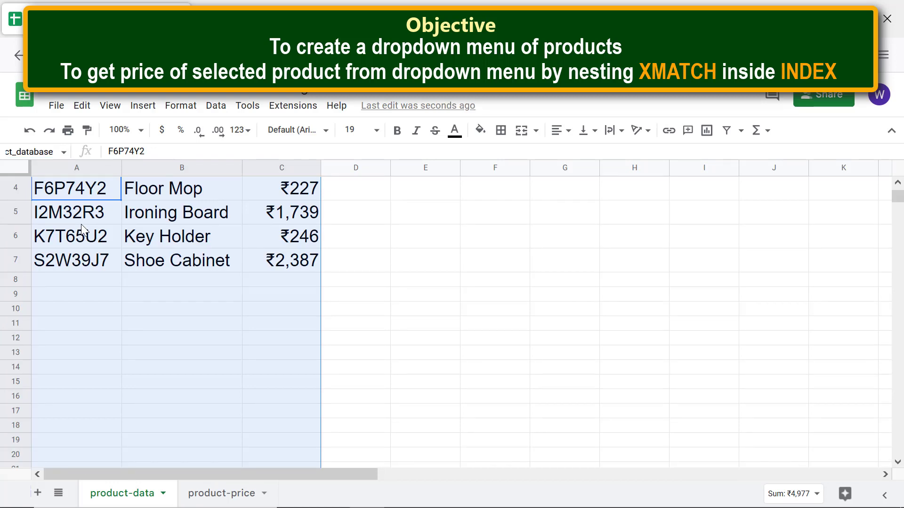
{"action": "left_click", "coordinate": [326, 280]}
{"action": "key", "text": "ctrl+Home"}
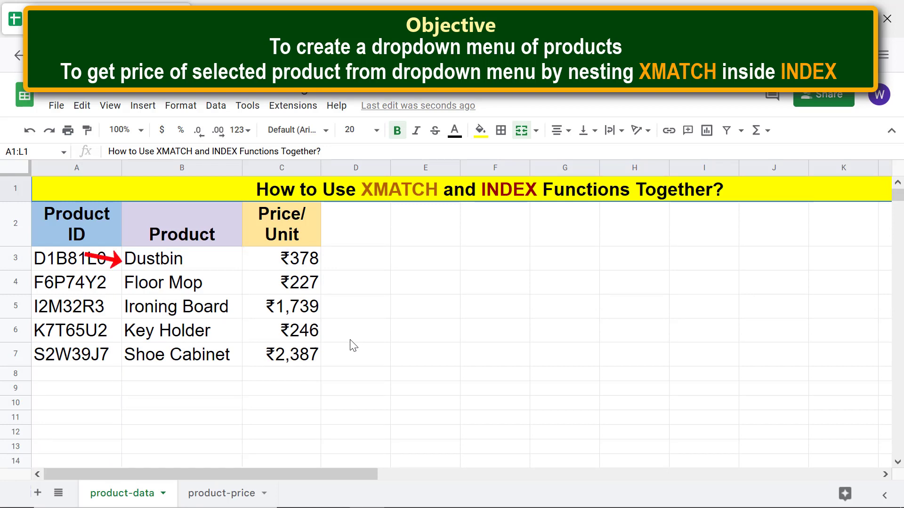
Select the product names B3:B1005 and name that range product_list.
{"action": "left_click", "coordinate": [218, 264]}
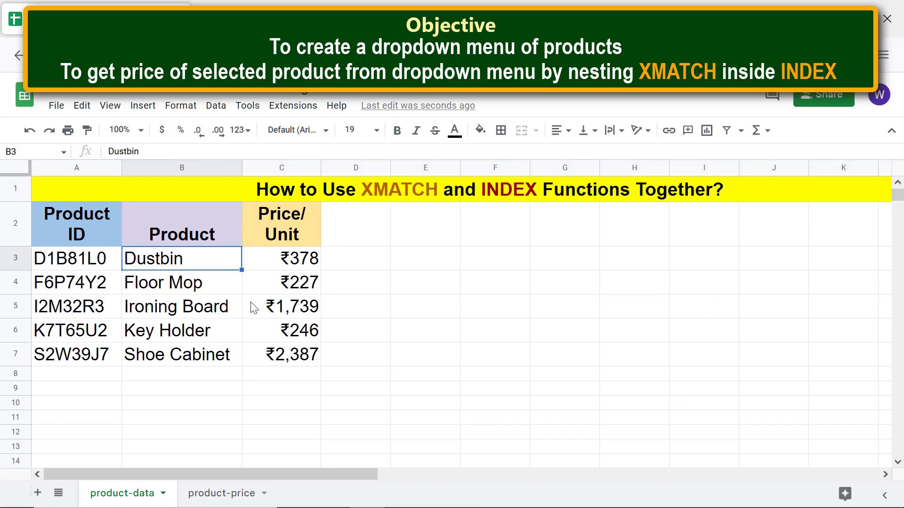
{"action": "key", "text": "ctrl+shift+Down"}
{"action": "key", "text": "ctrl+shift+Down"}
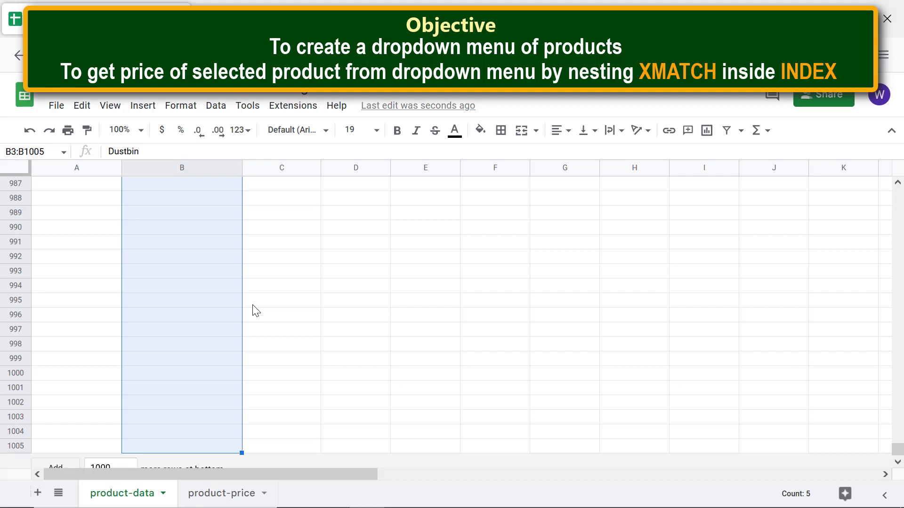
{"action": "left_click", "coordinate": [34, 149]}
{"action": "type", "text": "produ"}
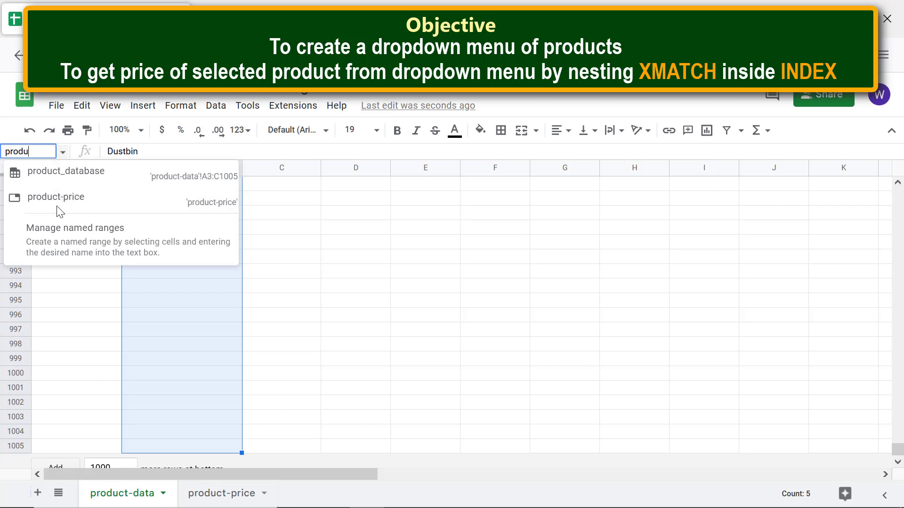
{"action": "type", "text": "ct_list"}
{"action": "key", "text": "Return"}
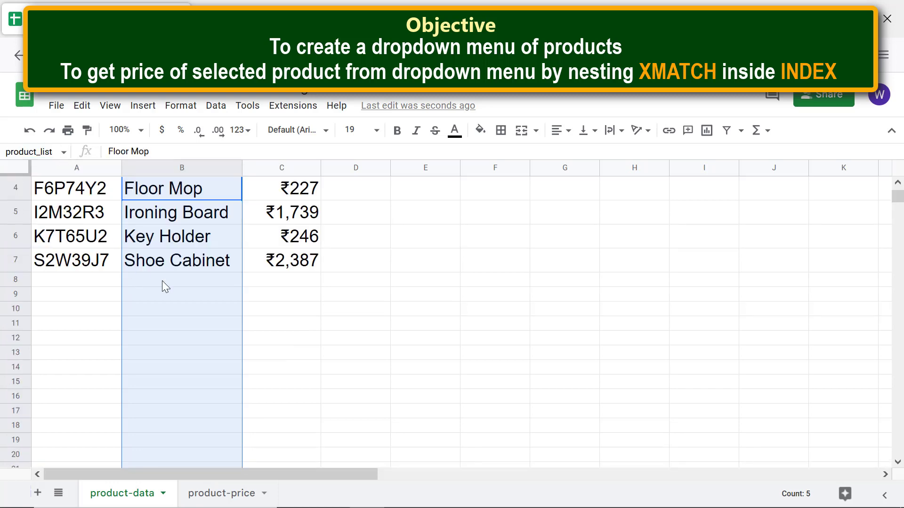
{"action": "left_click", "coordinate": [254, 283]}
{"action": "key", "text": "Up"}
{"action": "key", "text": "ctrl+Home"}
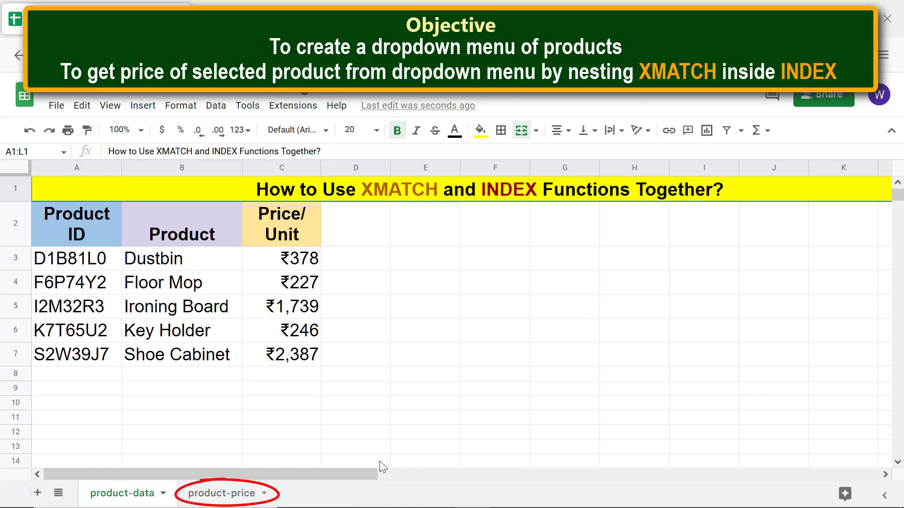
On the product-price sheet, insert a dropdown into cell I3.
{"action": "left_click", "coordinate": [228, 497]}
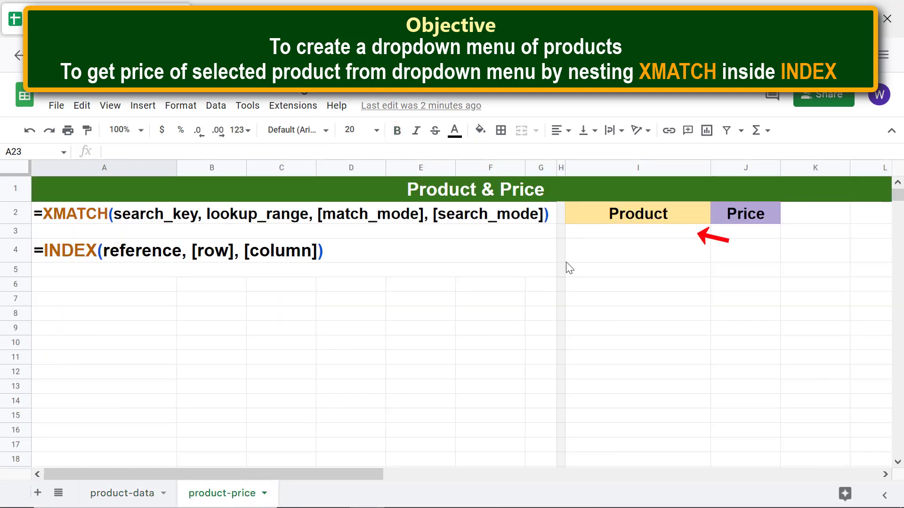
{"action": "left_click", "coordinate": [589, 240]}
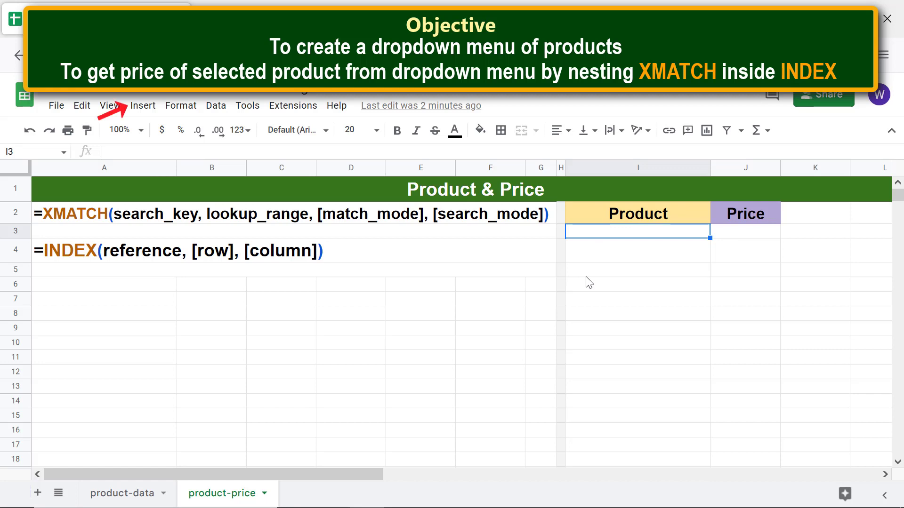
{"action": "left_click", "coordinate": [157, 108]}
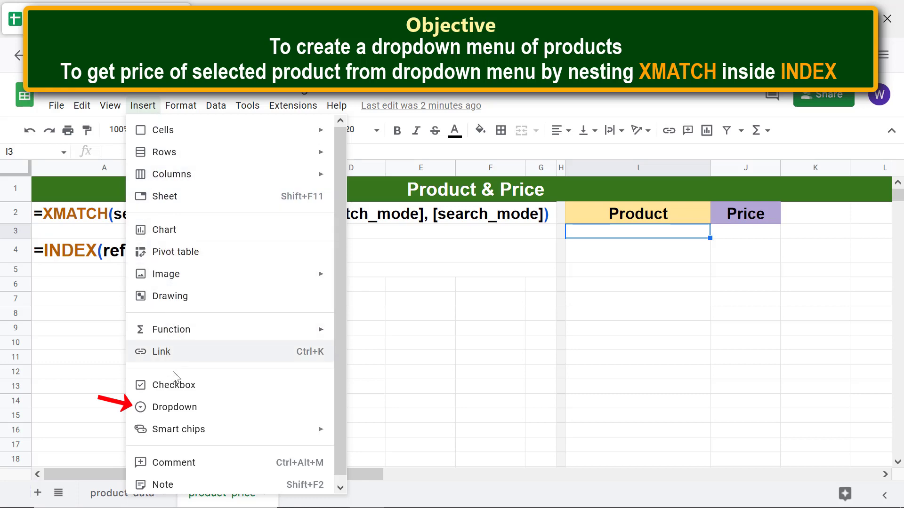
{"action": "left_click", "coordinate": [173, 407]}
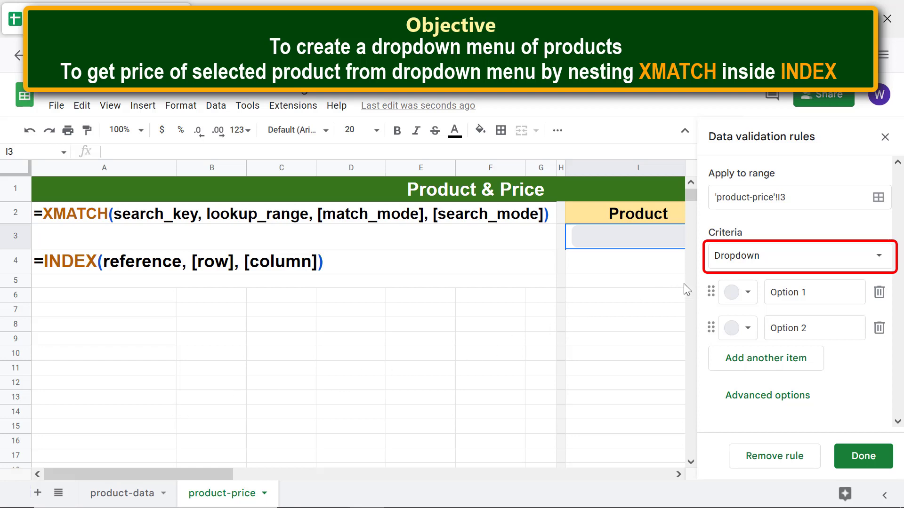
Make the I3 dropdown draw its items from the product_list named range.
{"action": "left_click", "coordinate": [742, 256]}
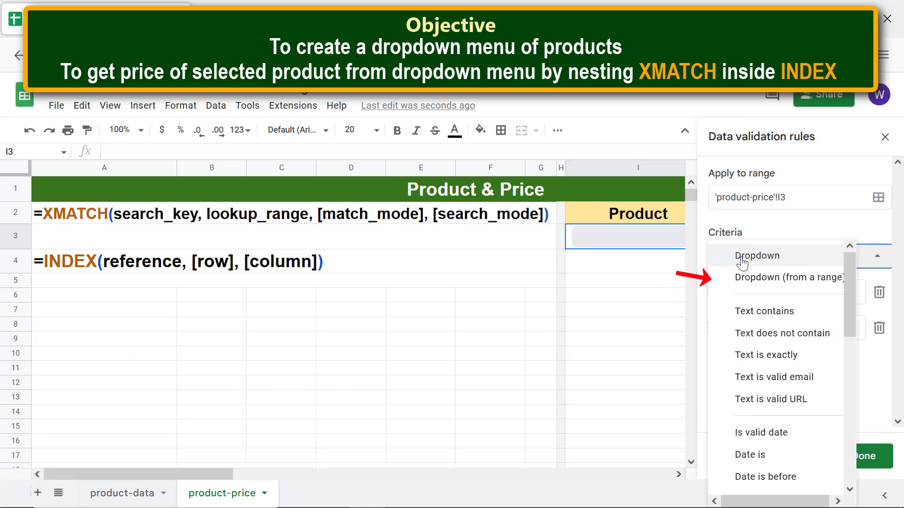
{"action": "left_click", "coordinate": [746, 278]}
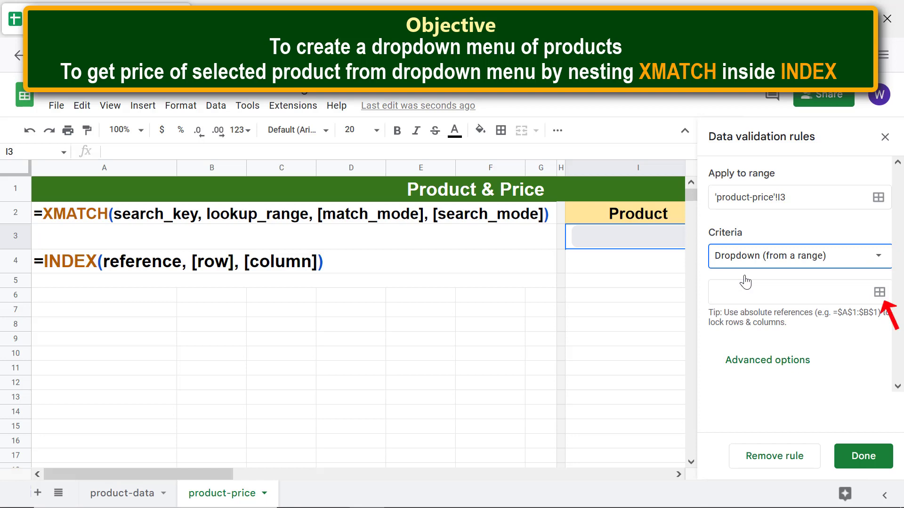
{"action": "left_click", "coordinate": [879, 294]}
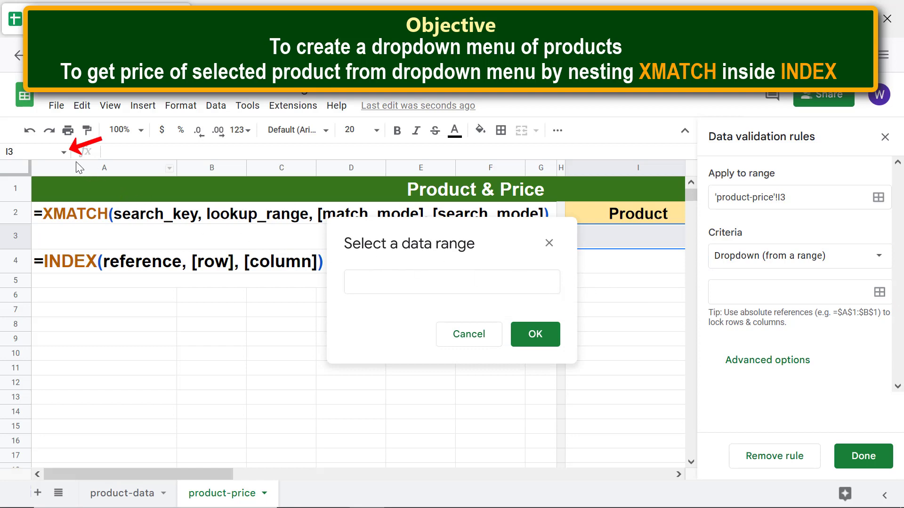
{"action": "left_click", "coordinate": [64, 152]}
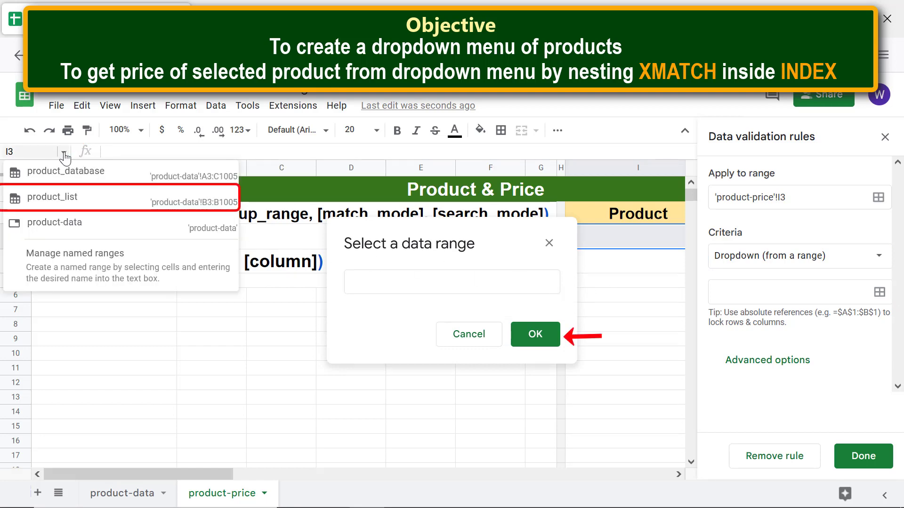
{"action": "left_click", "coordinate": [61, 195]}
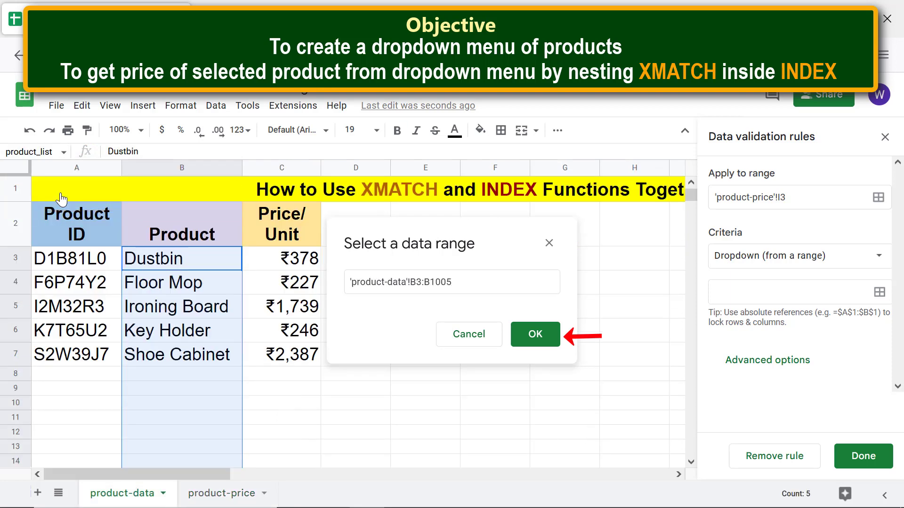
{"action": "left_click", "coordinate": [535, 335]}
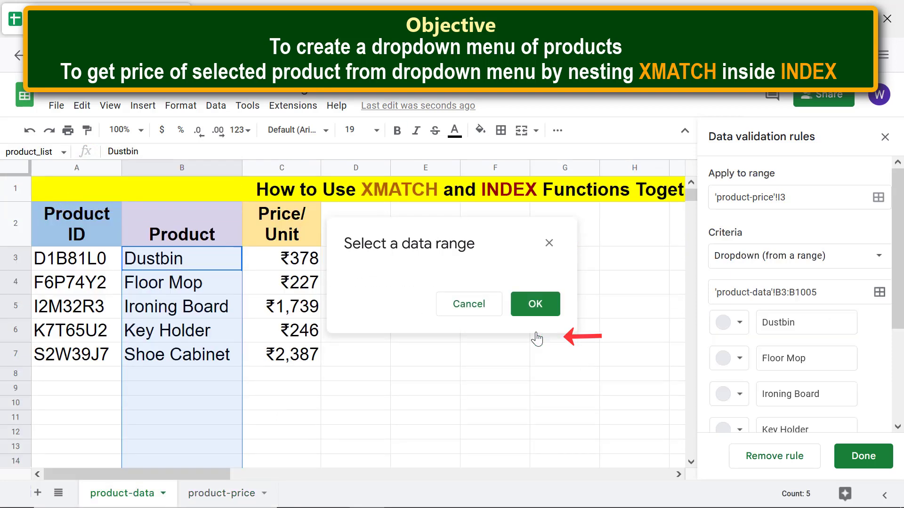
{"action": "left_click", "coordinate": [301, 377]}
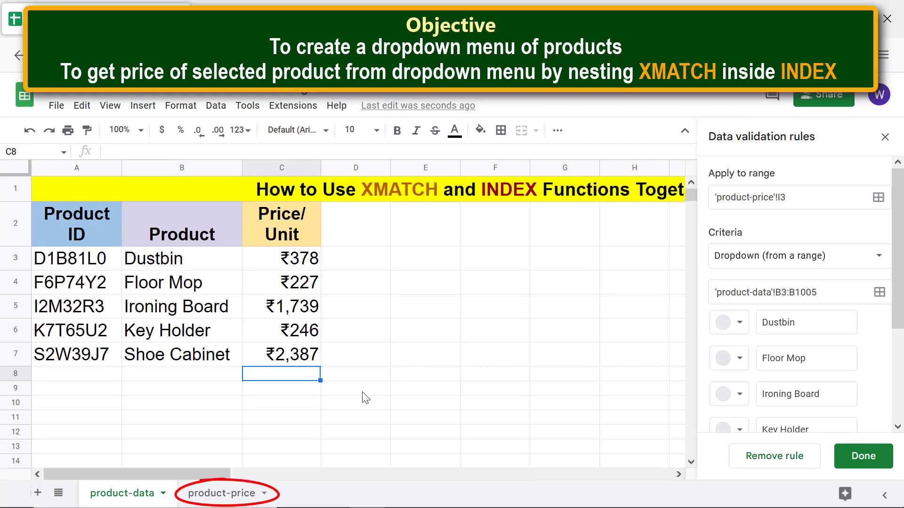
{"action": "left_click", "coordinate": [221, 494]}
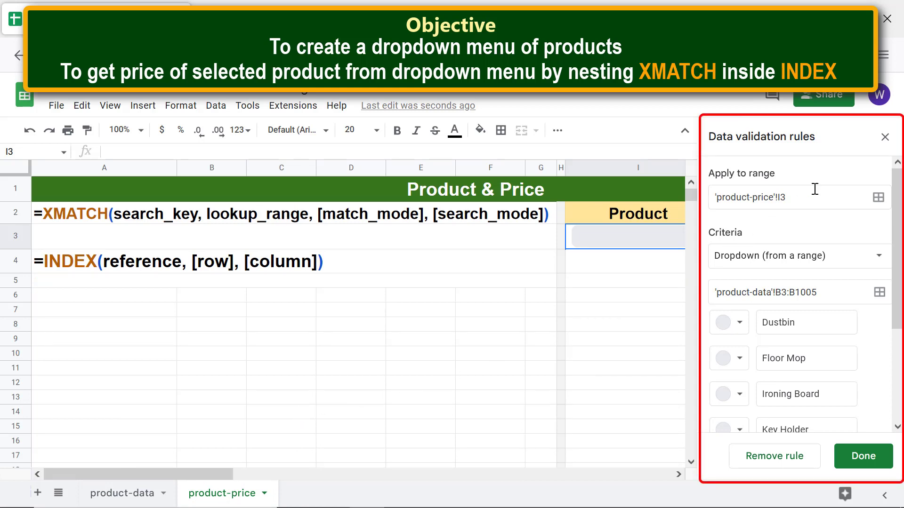
{"action": "left_click", "coordinate": [884, 137]}
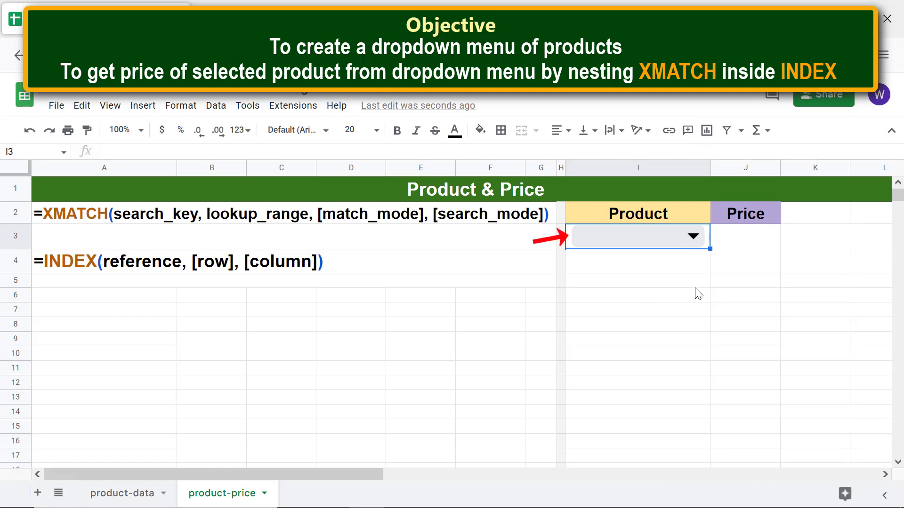
Choose Key Holder in the I3 dropdown, then begin an INDEX formula in Price cell J3.
{"action": "left_click", "coordinate": [641, 238]}
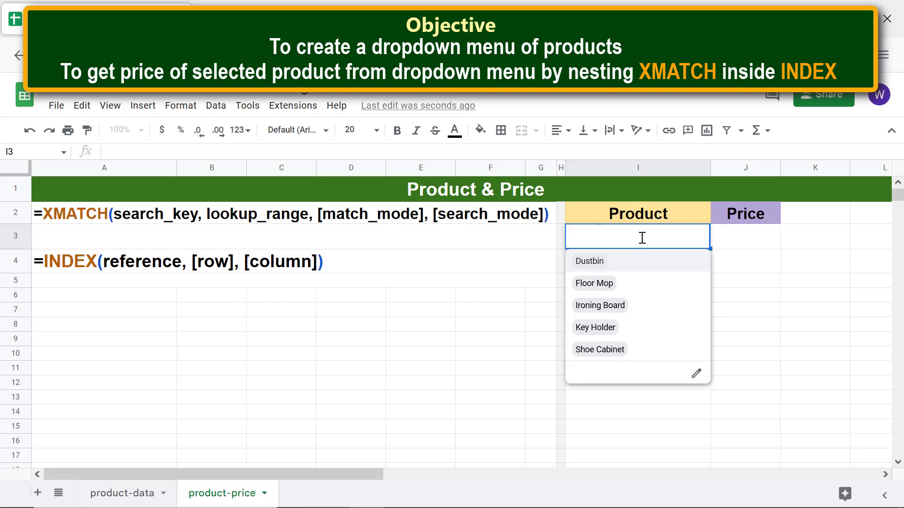
{"action": "left_click", "coordinate": [600, 328]}
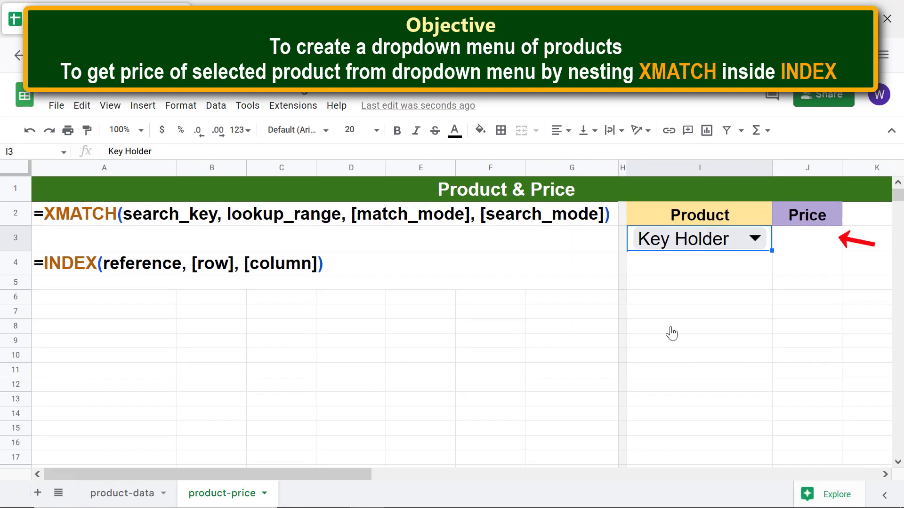
{"action": "left_click", "coordinate": [811, 242]}
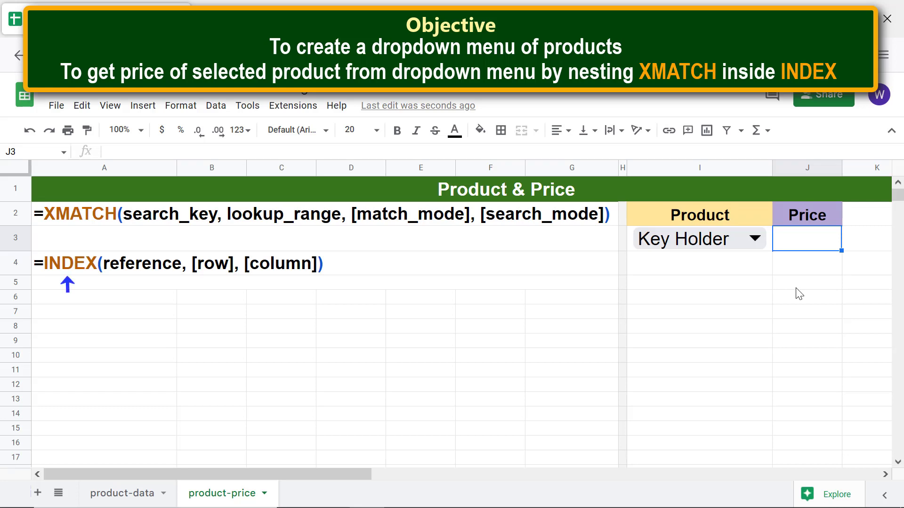
{"action": "type", "text": "=in"}
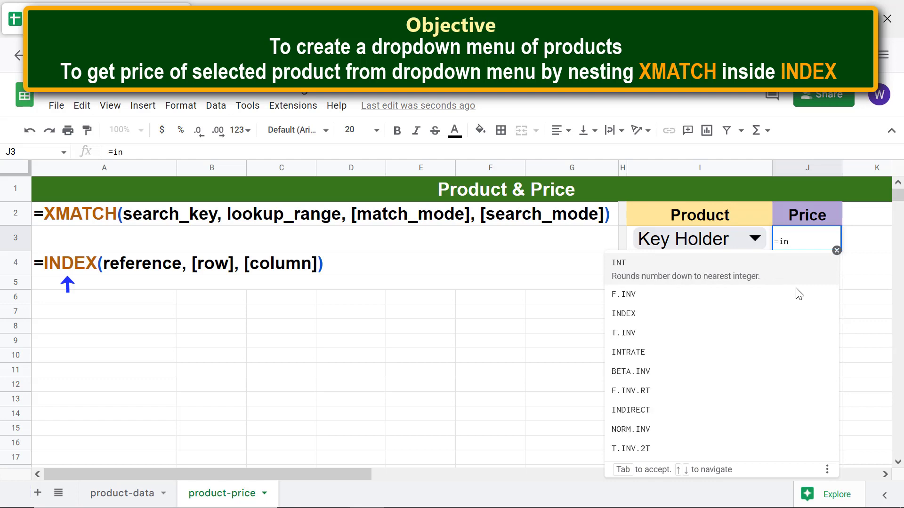
{"action": "type", "text": "d"}
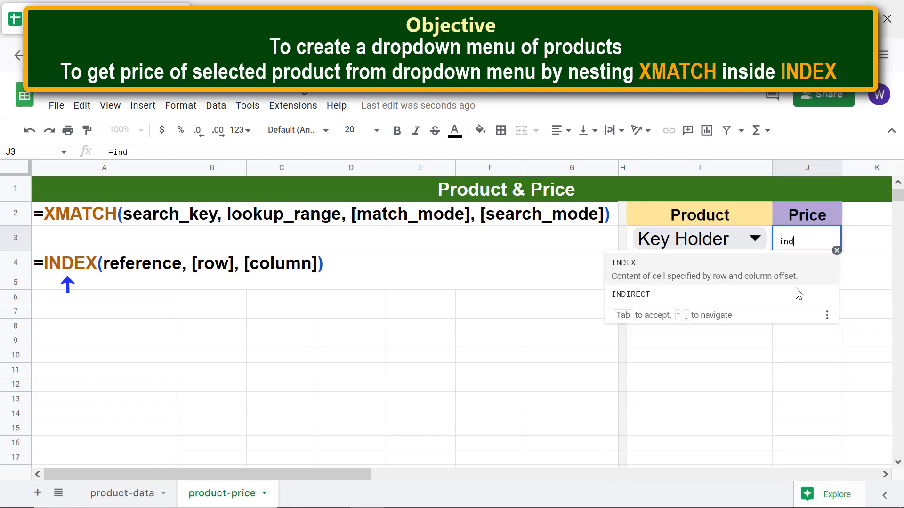
Enter =INDEX(product_database,XMATCH(I3,product_list),3) in J3 using autocomplete suggestions.
{"action": "left_click", "coordinate": [624, 263]}
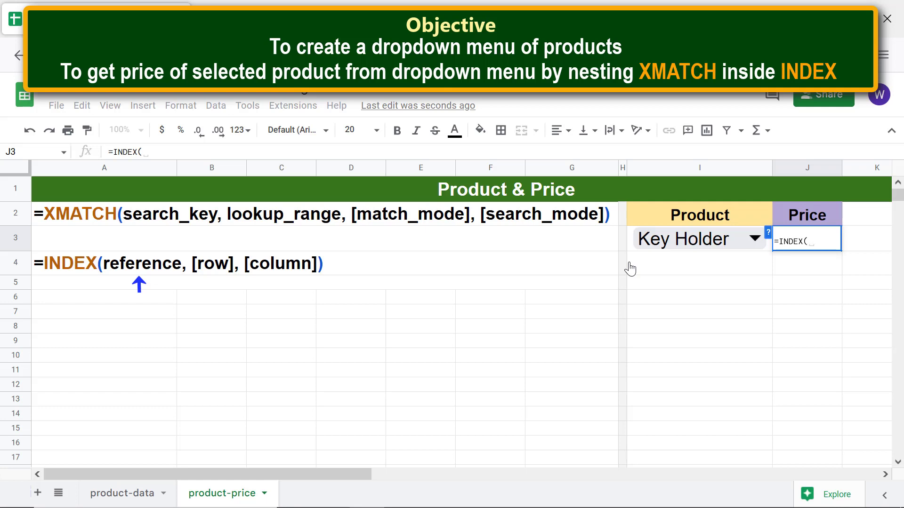
{"action": "type", "text": "p"}
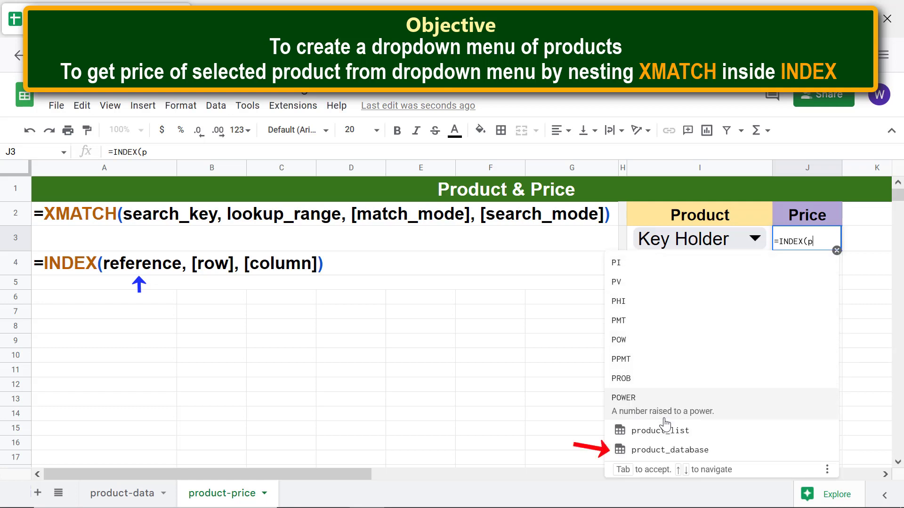
{"action": "left_click", "coordinate": [664, 449]}
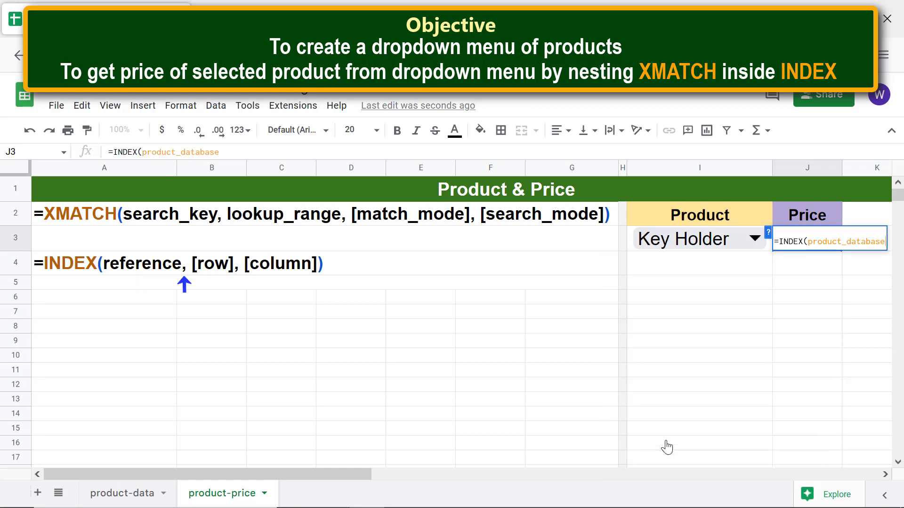
{"action": "type", "text": ","}
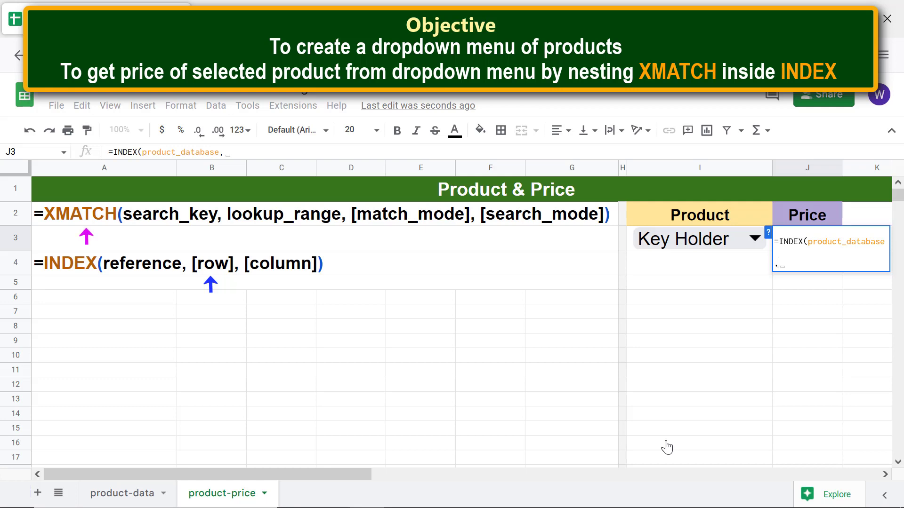
{"action": "type", "text": "xm"}
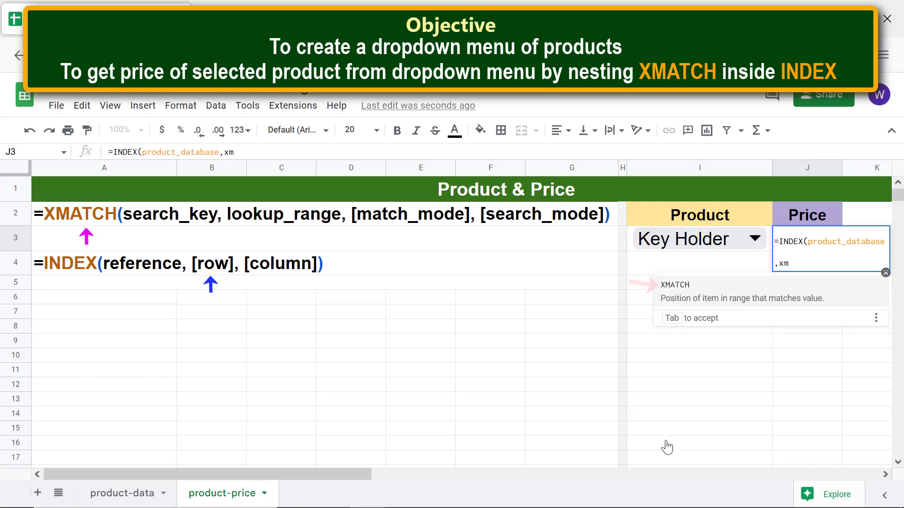
{"action": "left_click", "coordinate": [673, 290]}
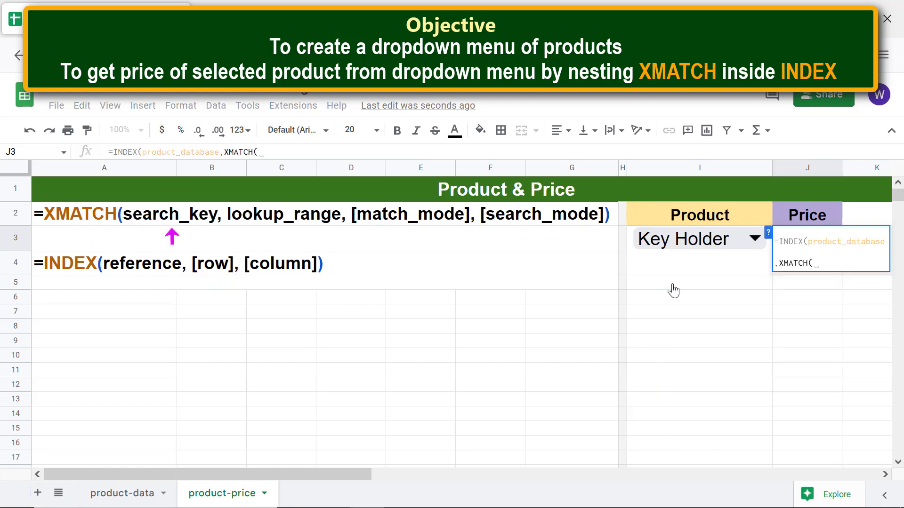
{"action": "left_click", "coordinate": [681, 242]}
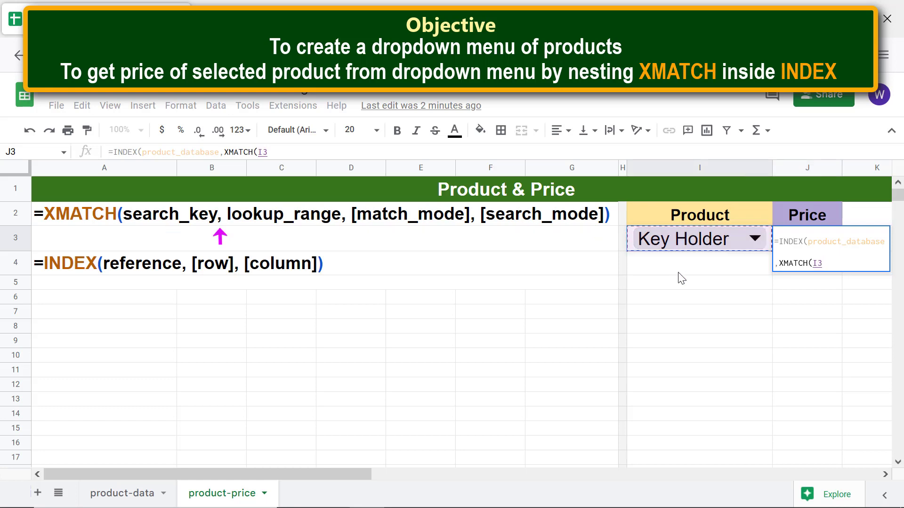
{"action": "type", "text": ", "}
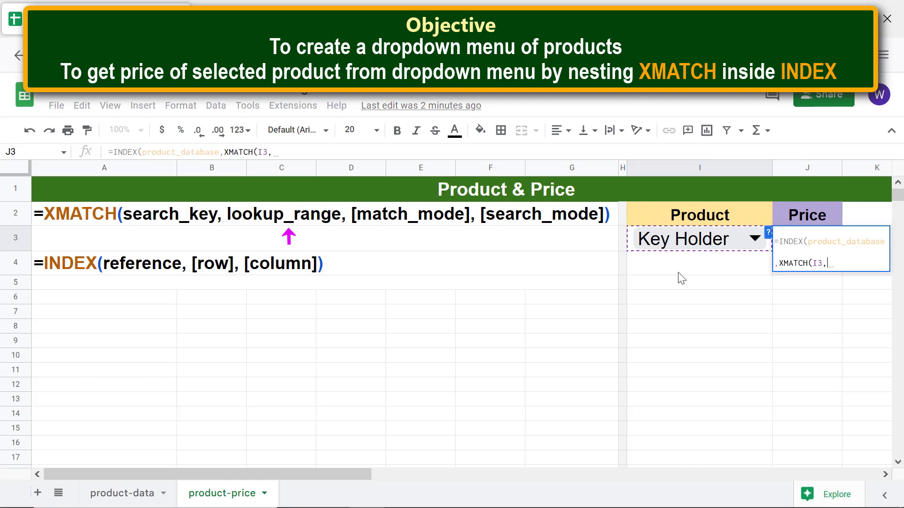
{"action": "type", "text": "p"}
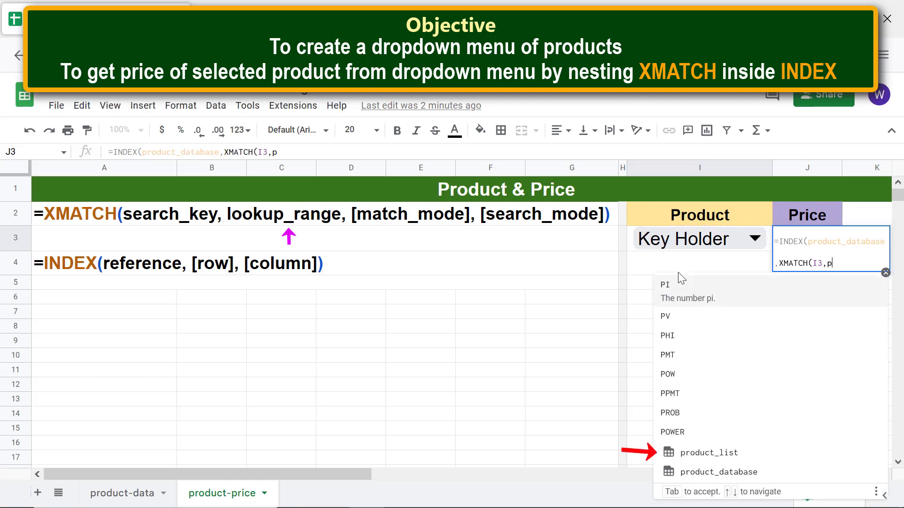
{"action": "left_click", "coordinate": [697, 453]}
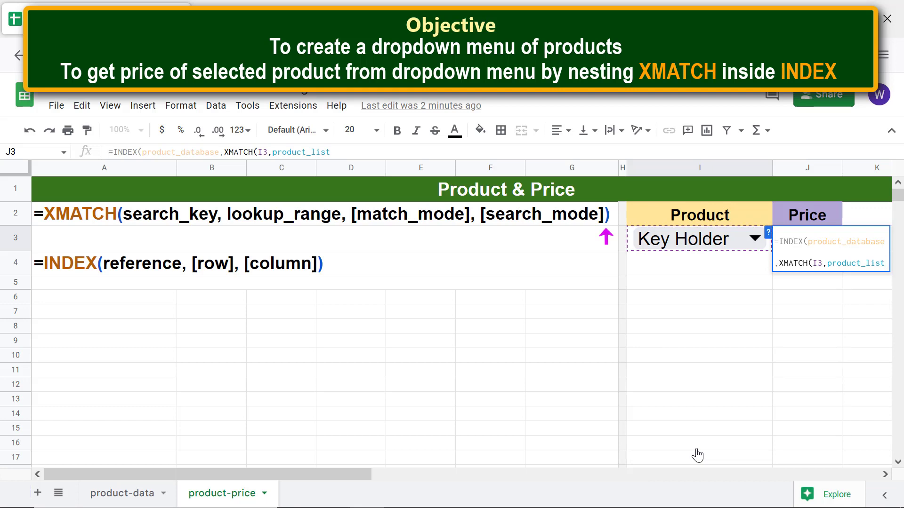
{"action": "type", "text": "),"}
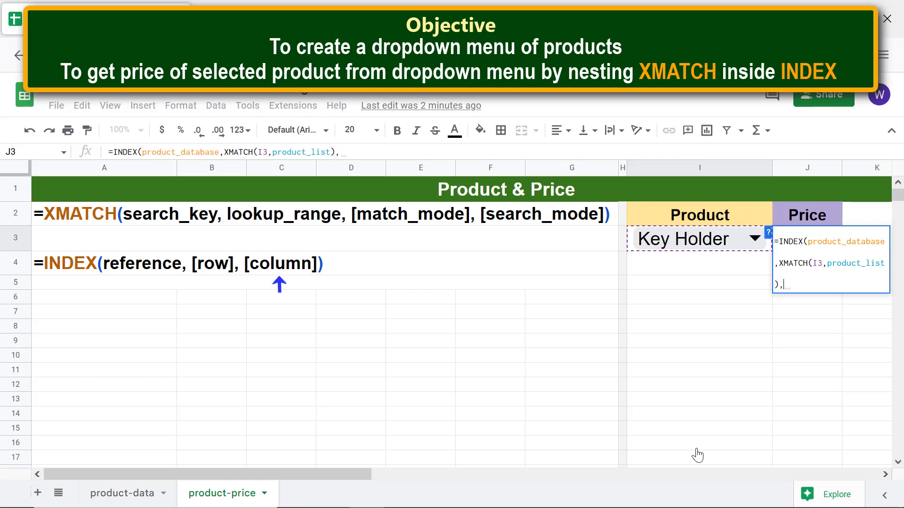
{"action": "type", "text": "3"}
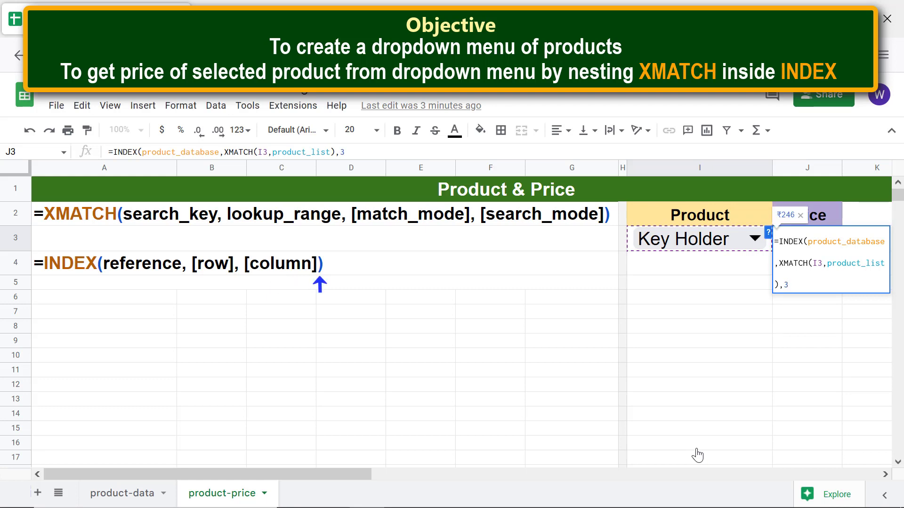
{"action": "type", "text": ")"}
Commit the J3 formula showing ₹246, then switch I3 to Ironing Board for ₹1,739.
{"action": "key", "text": "Return"}
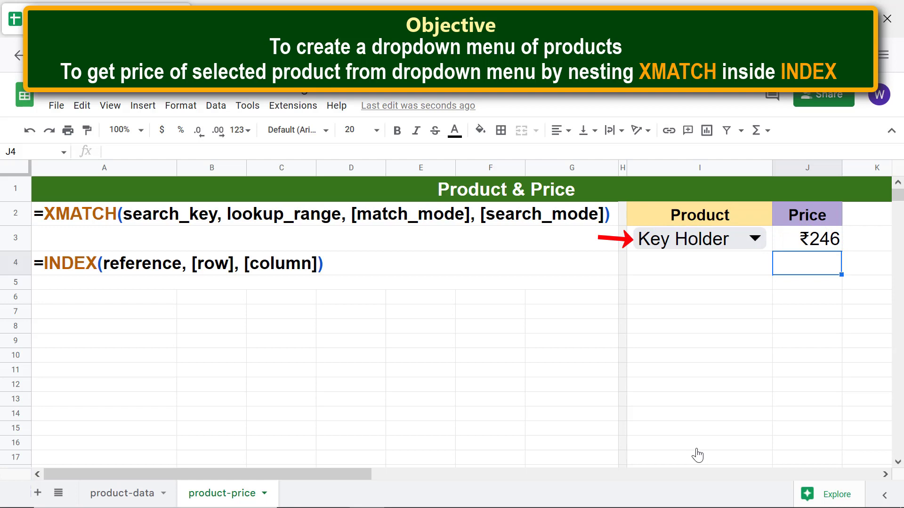
{"action": "left_click", "coordinate": [700, 238]}
{"action": "left_click", "coordinate": [679, 307]}
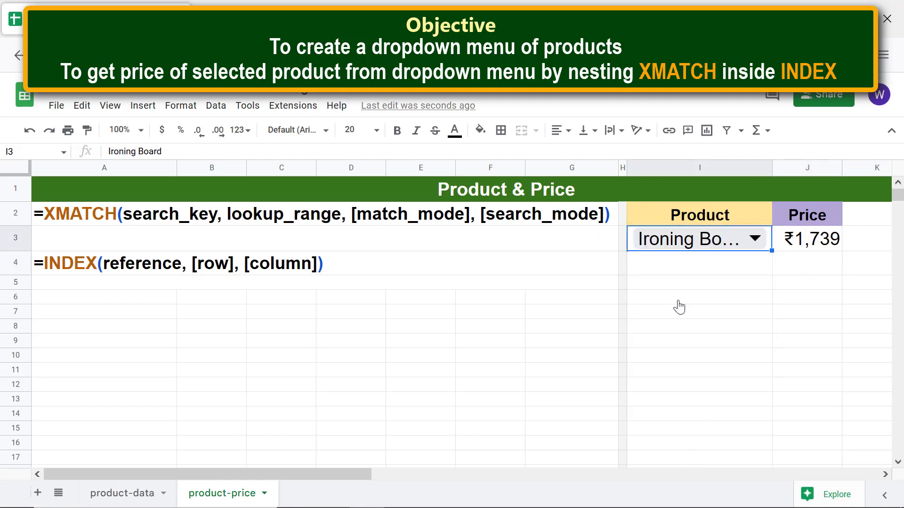